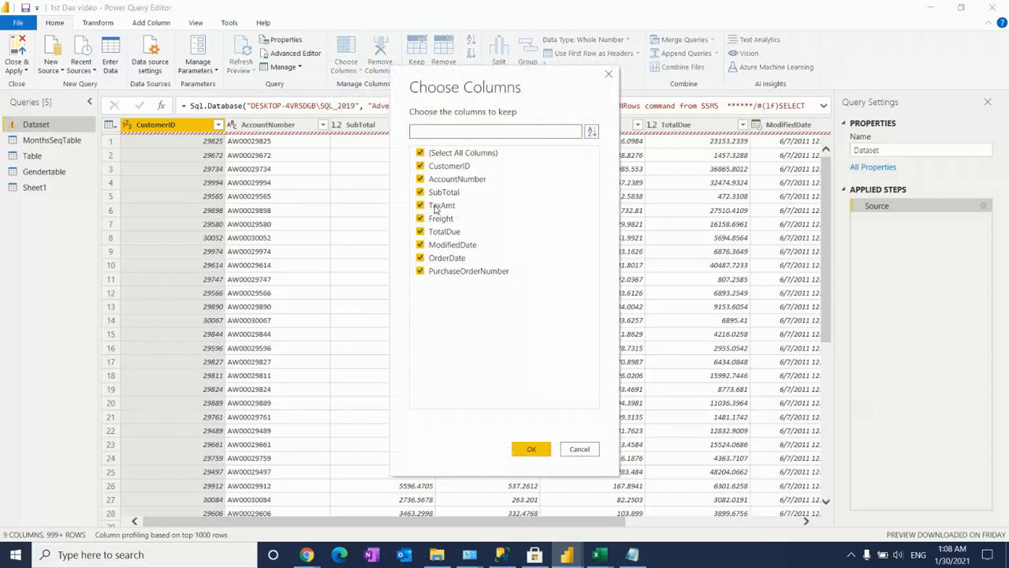
{"action": "left_click", "coordinate": [579, 448]}
{"action": "left_click", "coordinate": [345, 68]}
{"action": "left_click", "coordinate": [366, 98]}
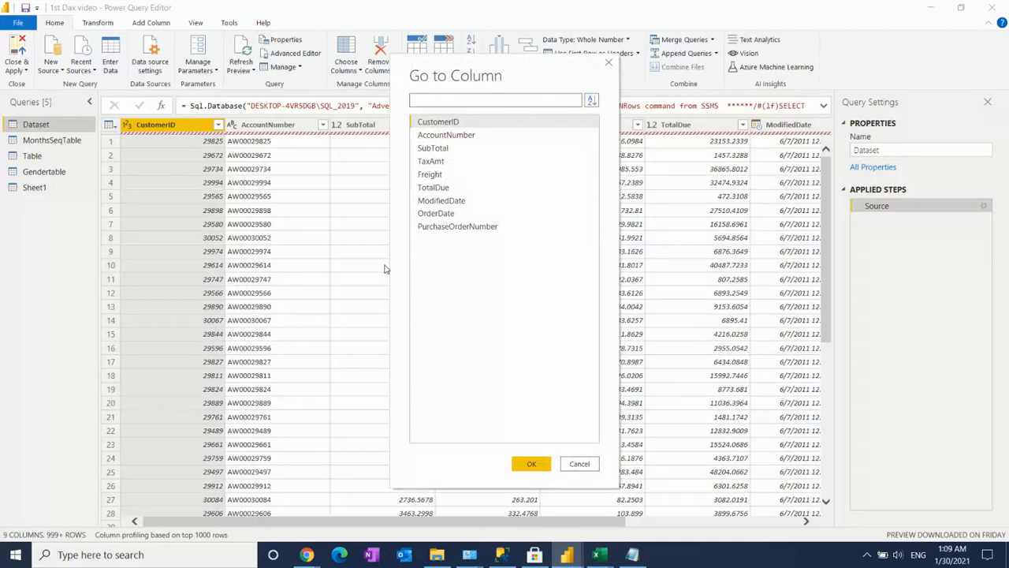
{"action": "left_click", "coordinate": [582, 466]}
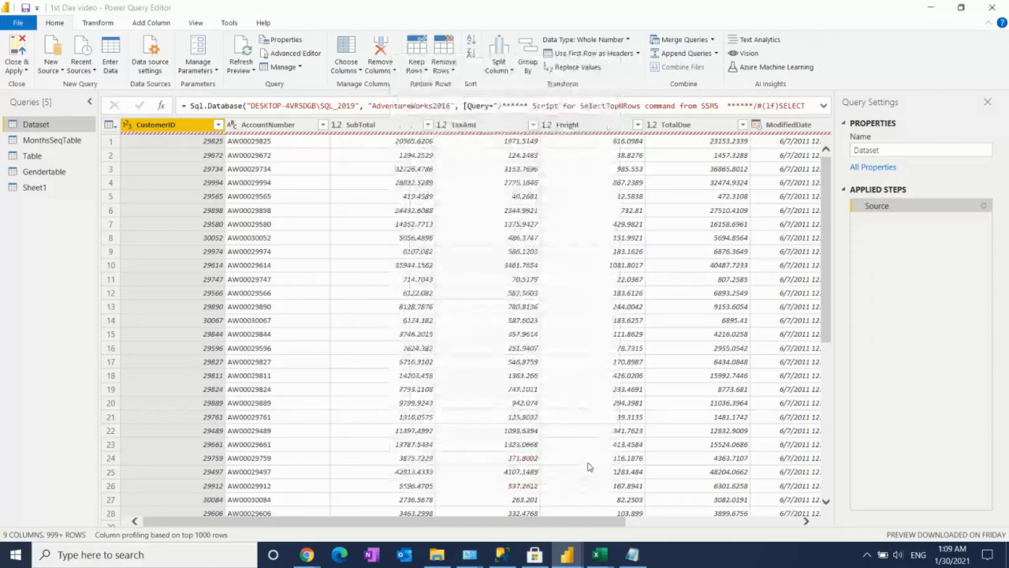
Step: Find the PurchaseOrderNumber column of the Dataset query by searching for "purch" and go to it
{"action": "left_click_drag", "start_coordinate": [517, 522], "coordinate": [728, 534]}
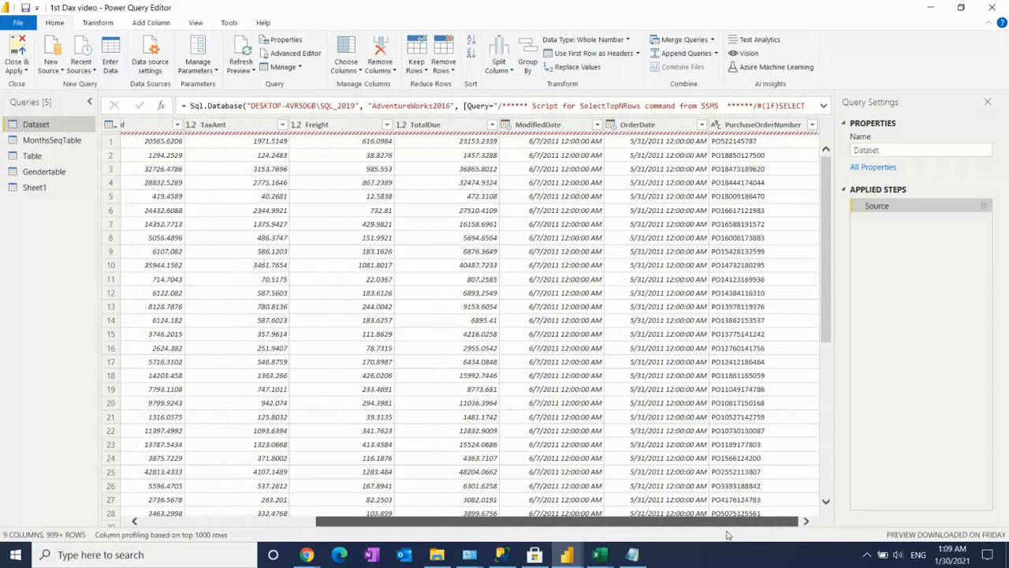
{"action": "left_click_drag", "start_coordinate": [728, 534], "coordinate": [417, 535]}
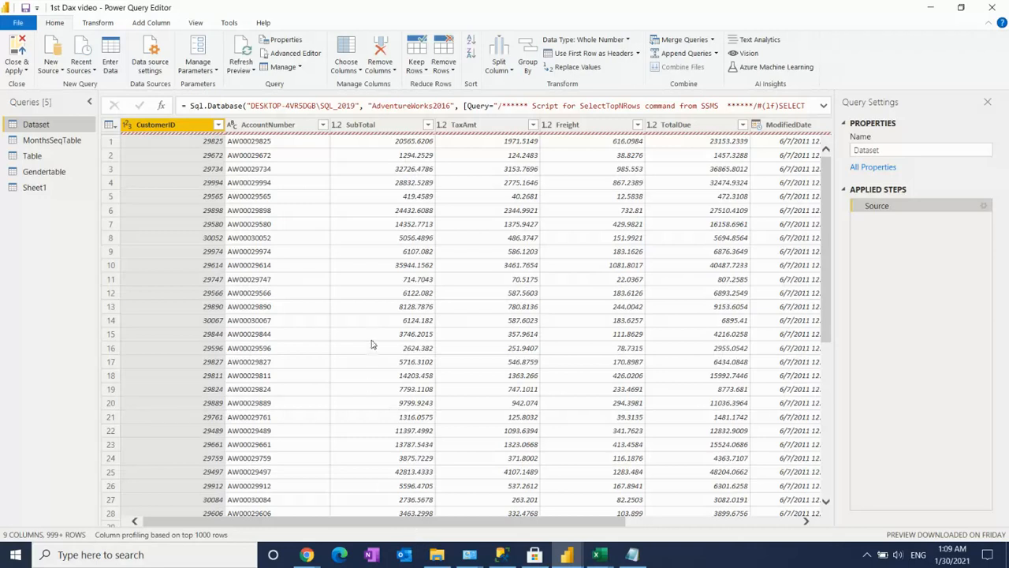
{"action": "left_click", "coordinate": [357, 70]}
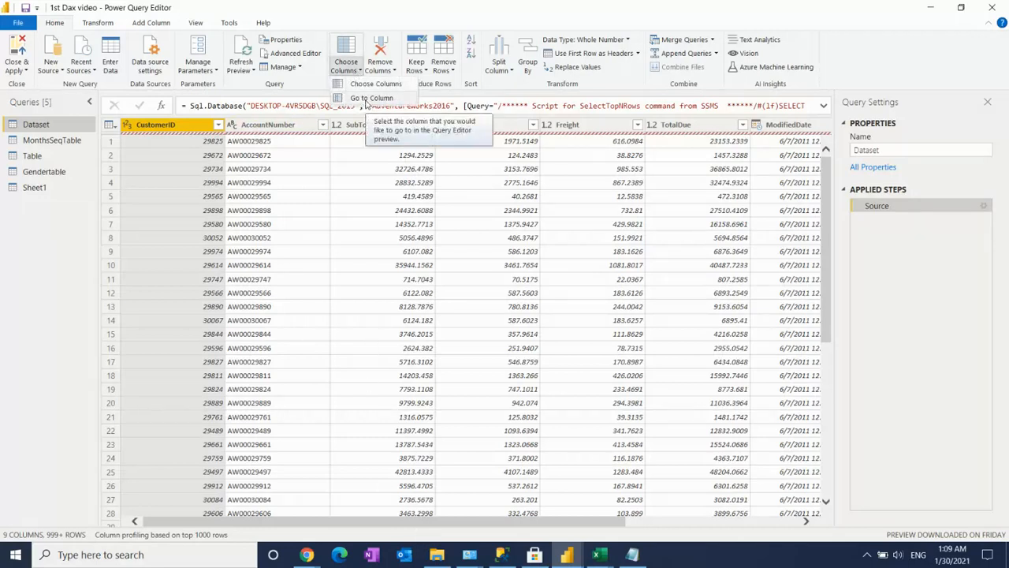
{"action": "left_click", "coordinate": [369, 98]}
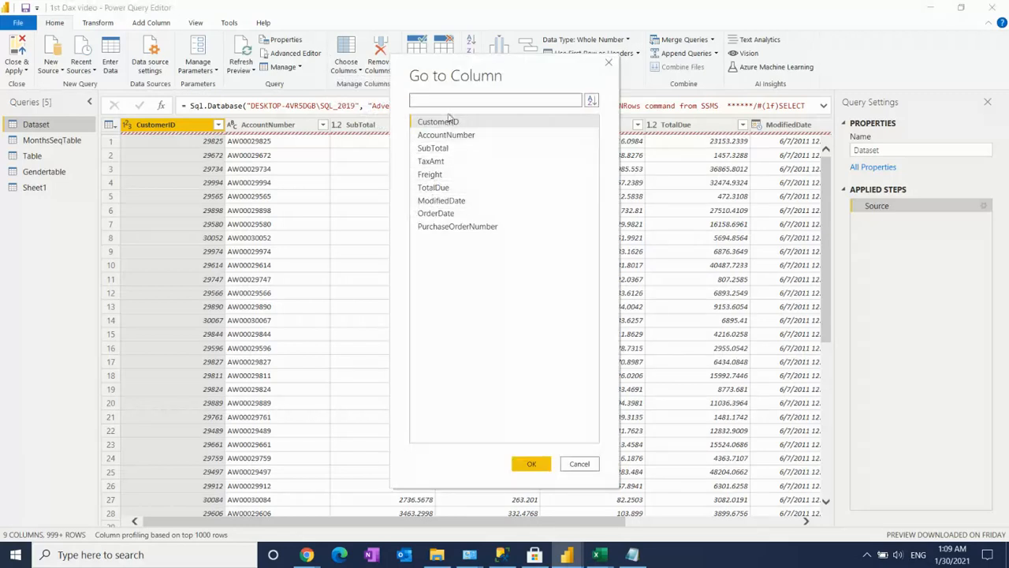
{"action": "type", "text": "pur"}
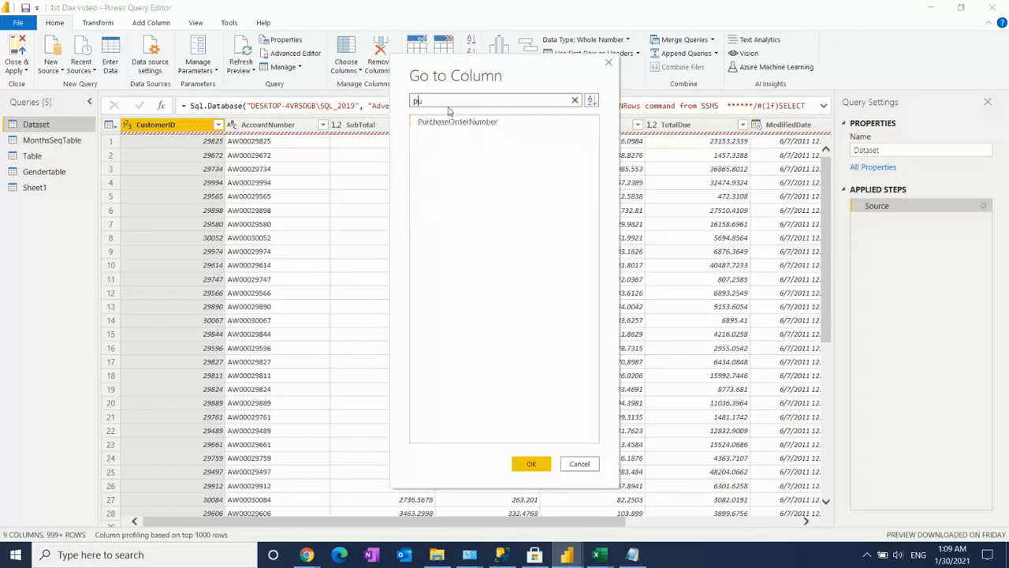
{"action": "left_click", "coordinate": [454, 123]}
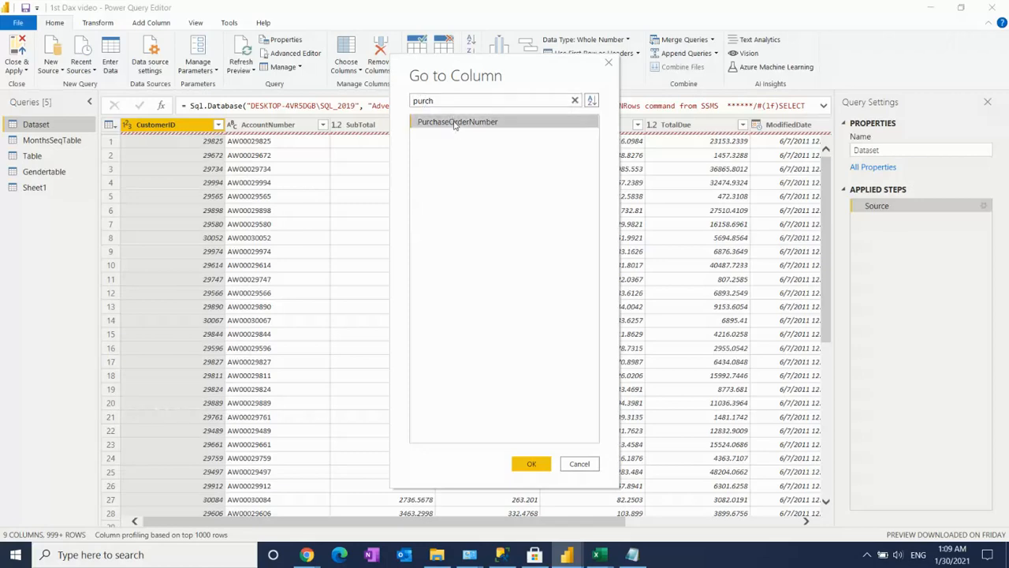
{"action": "left_click", "coordinate": [533, 464]}
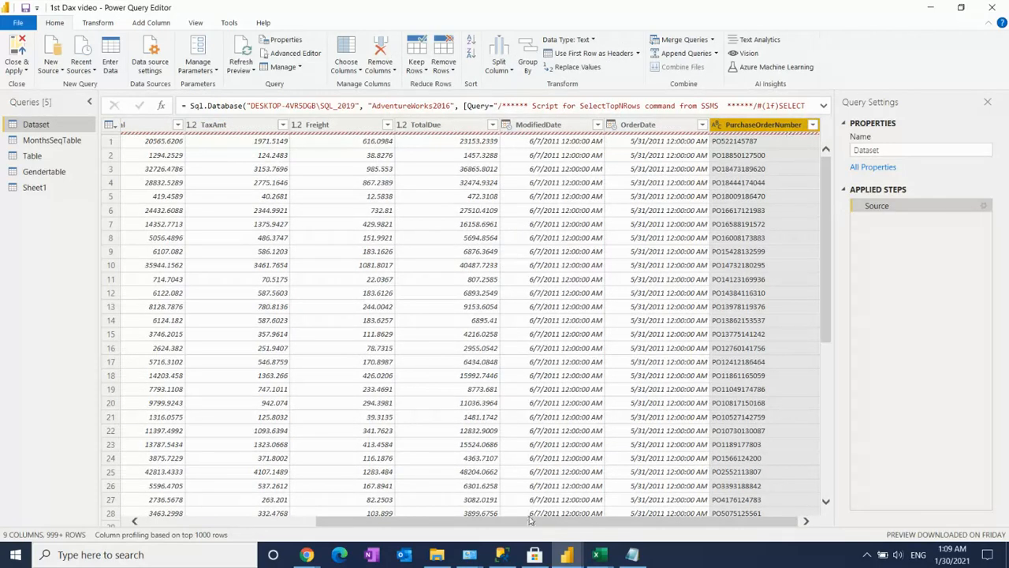
Step: Go to the CustomerID column of the Dataset query
{"action": "left_click_drag", "start_coordinate": [531, 521], "coordinate": [575, 525]}
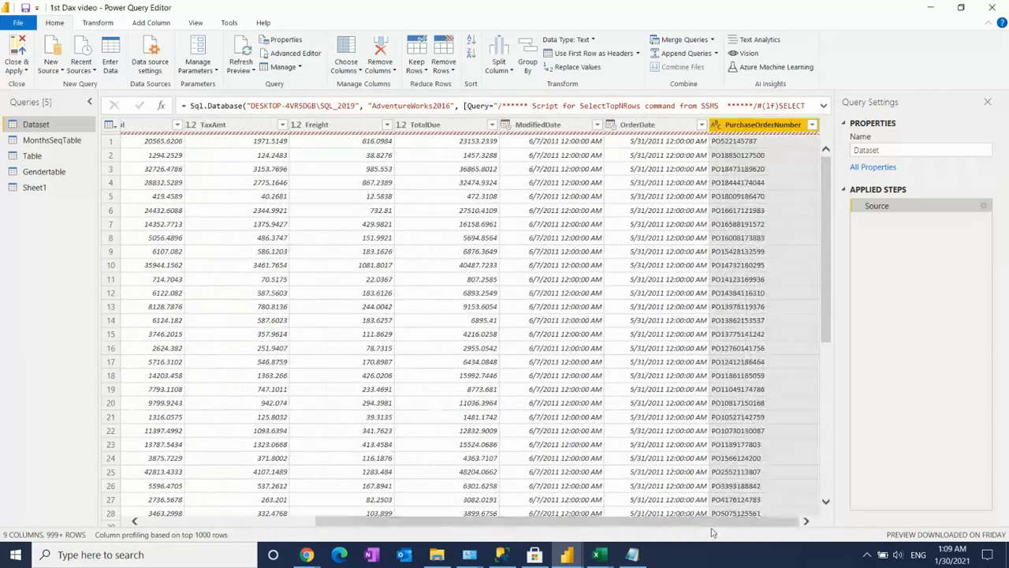
{"action": "left_click", "coordinate": [359, 70]}
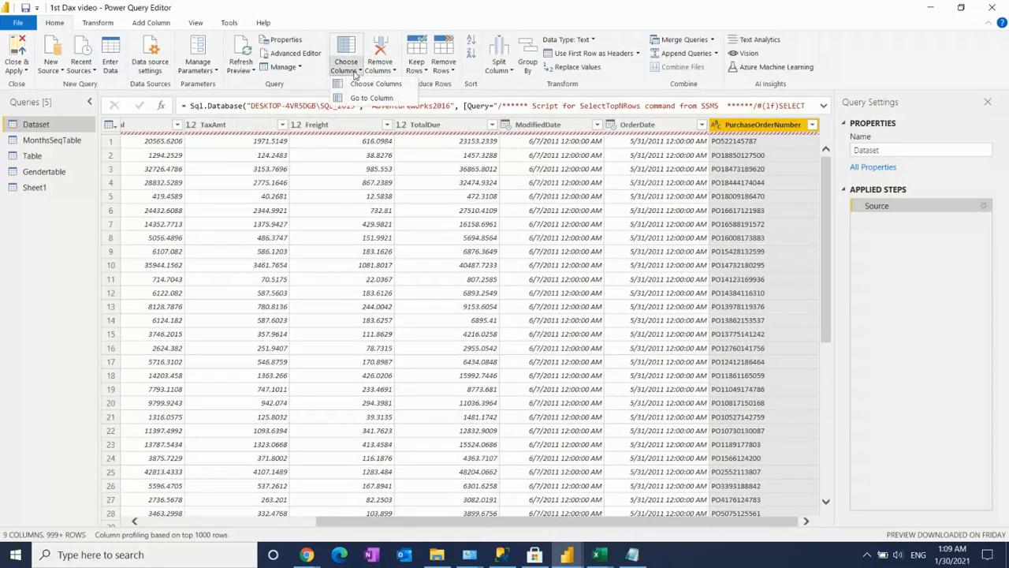
{"action": "left_click", "coordinate": [362, 99]}
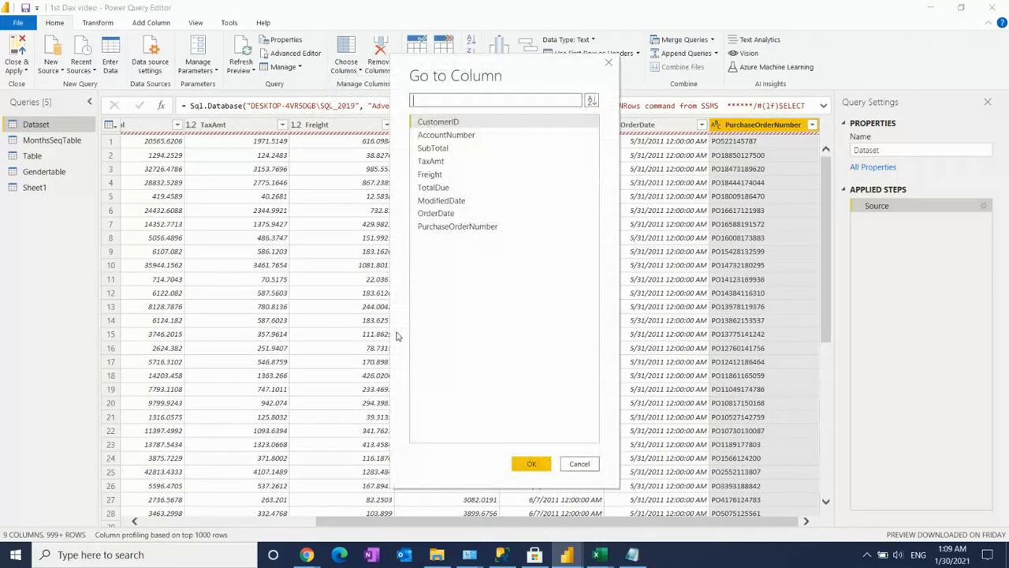
{"action": "left_click", "coordinate": [430, 122]}
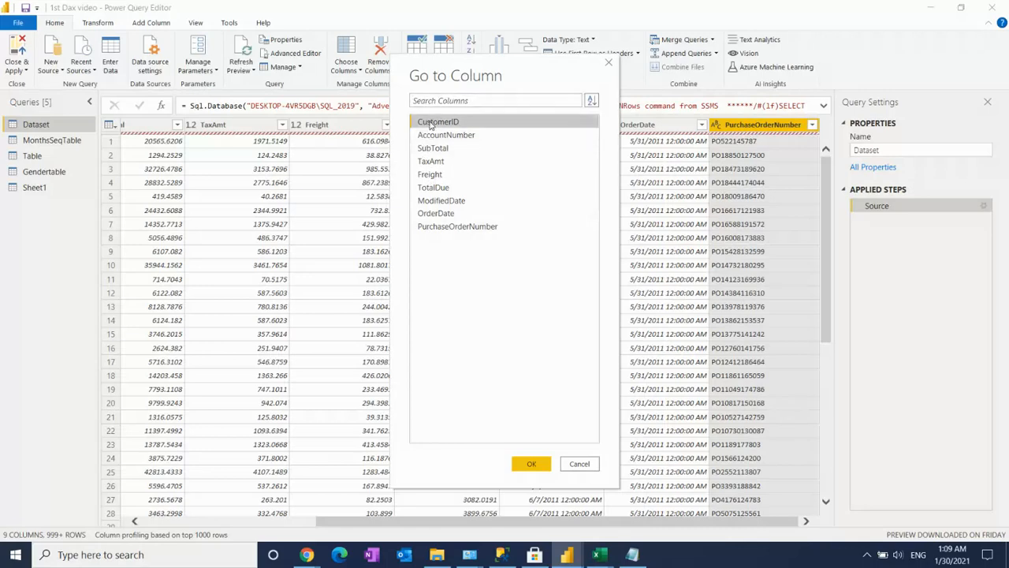
{"action": "left_click", "coordinate": [533, 465]}
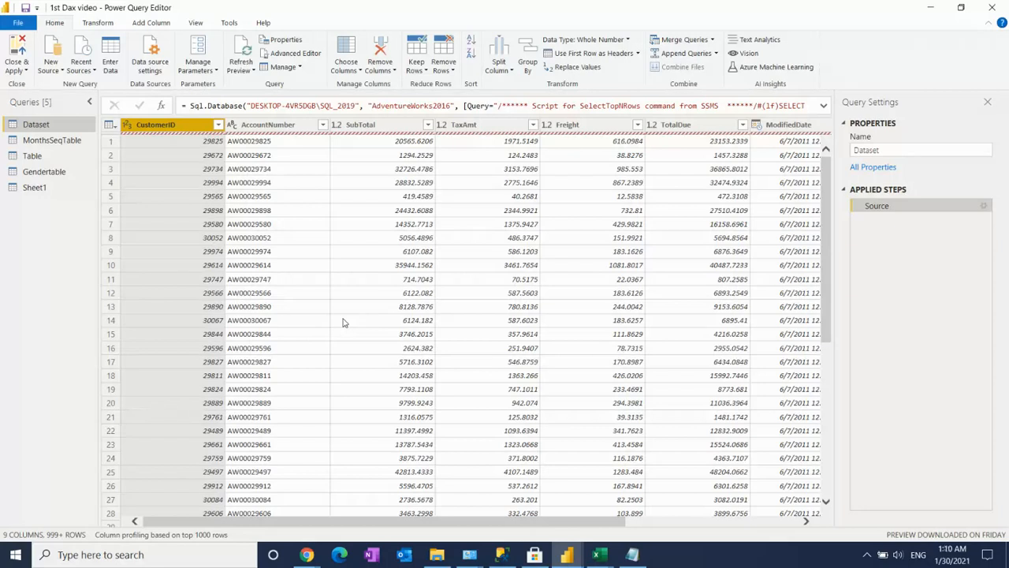
Step: Keep only the CustomerID and AccountNumber columns in the Dataset query
{"action": "left_click", "coordinate": [356, 70]}
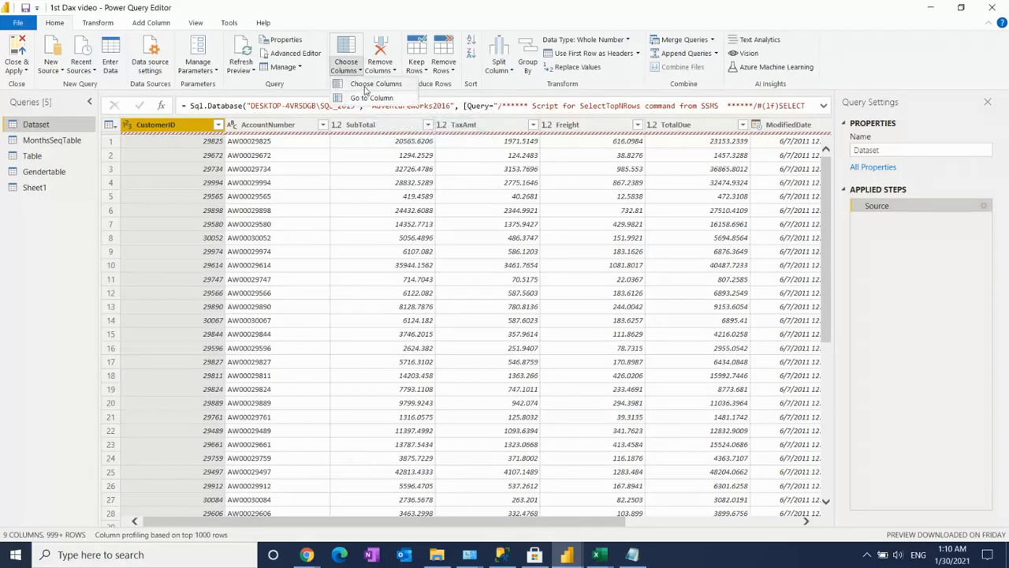
{"action": "left_click", "coordinate": [371, 98]}
{"action": "left_click", "coordinate": [420, 153]}
{"action": "left_click", "coordinate": [420, 167]}
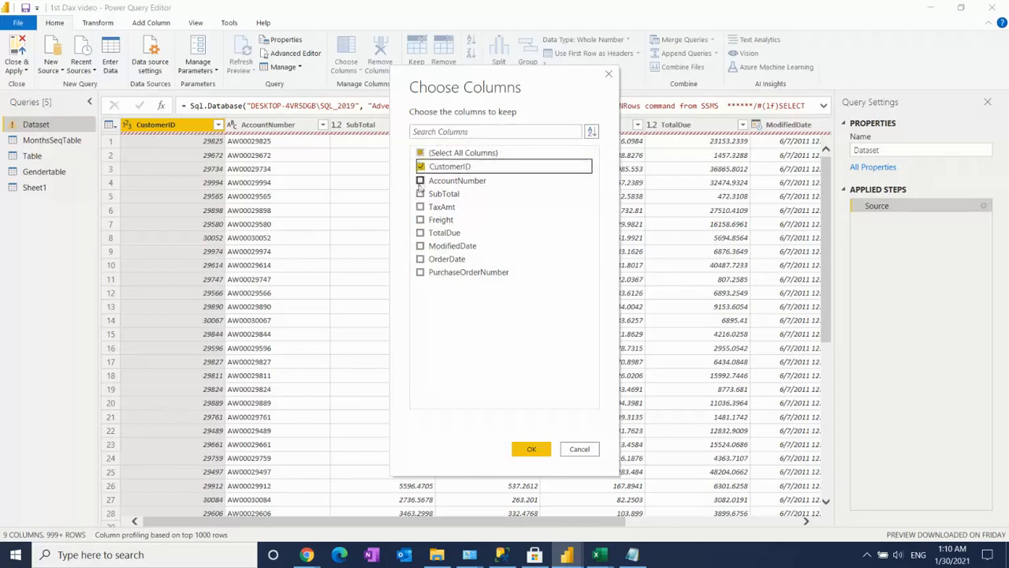
{"action": "left_click", "coordinate": [420, 180]}
{"action": "left_click", "coordinate": [530, 450]}
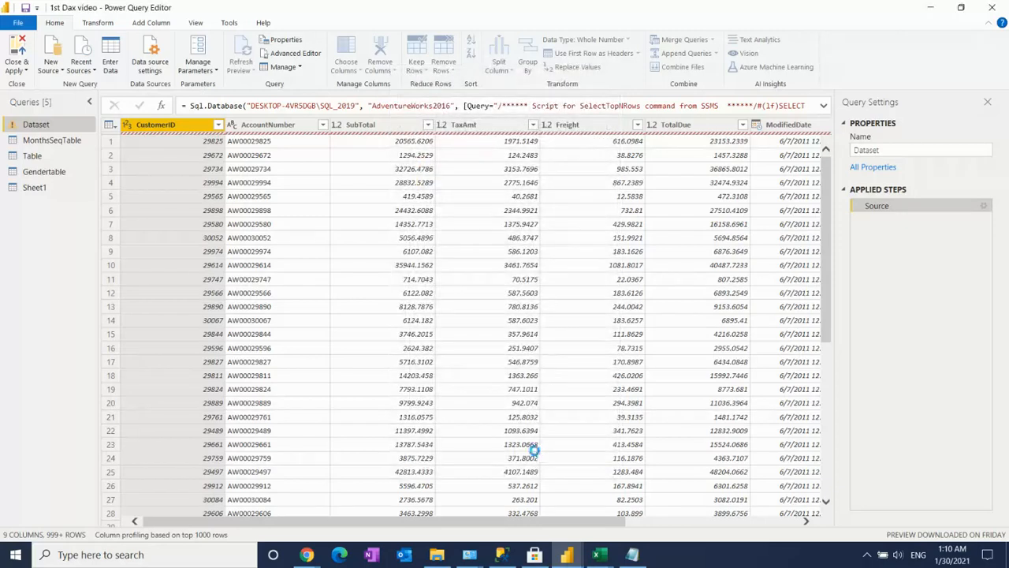
Step: Approve running the native database query and choose Database authentication in the SQL Server connection credentials
{"action": "left_click", "coordinate": [356, 130]}
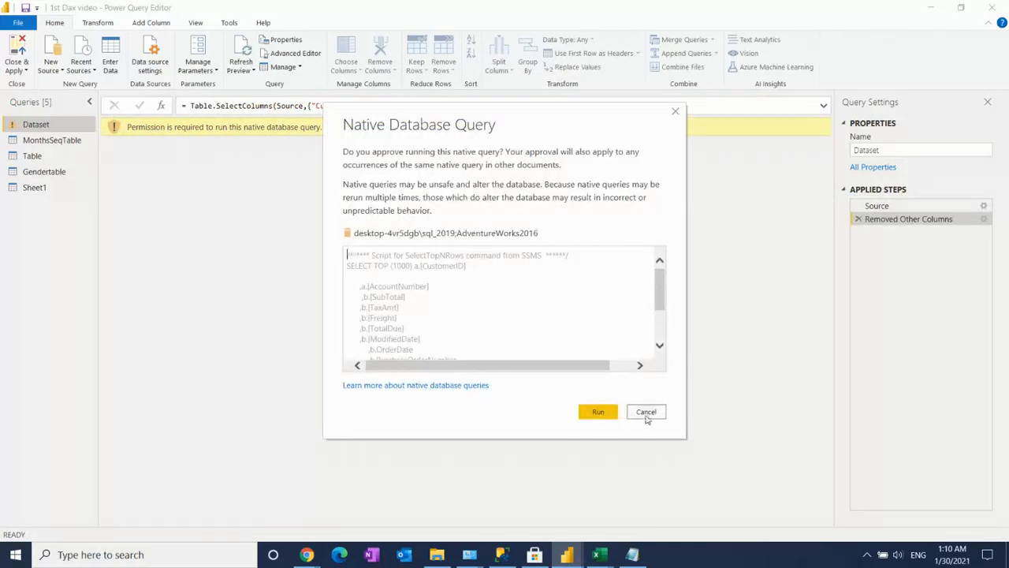
{"action": "left_click", "coordinate": [604, 415]}
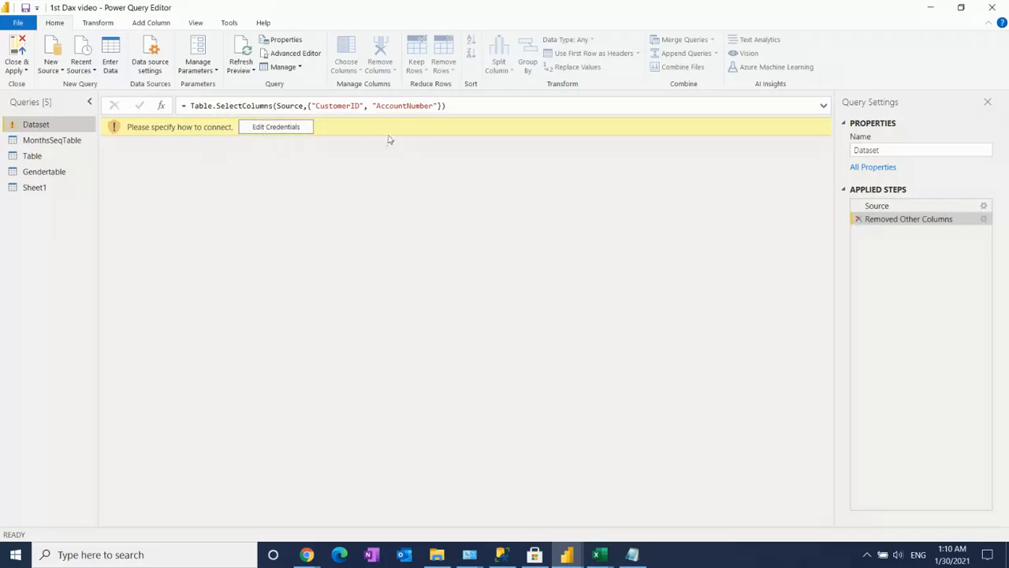
{"action": "left_click", "coordinate": [272, 127]}
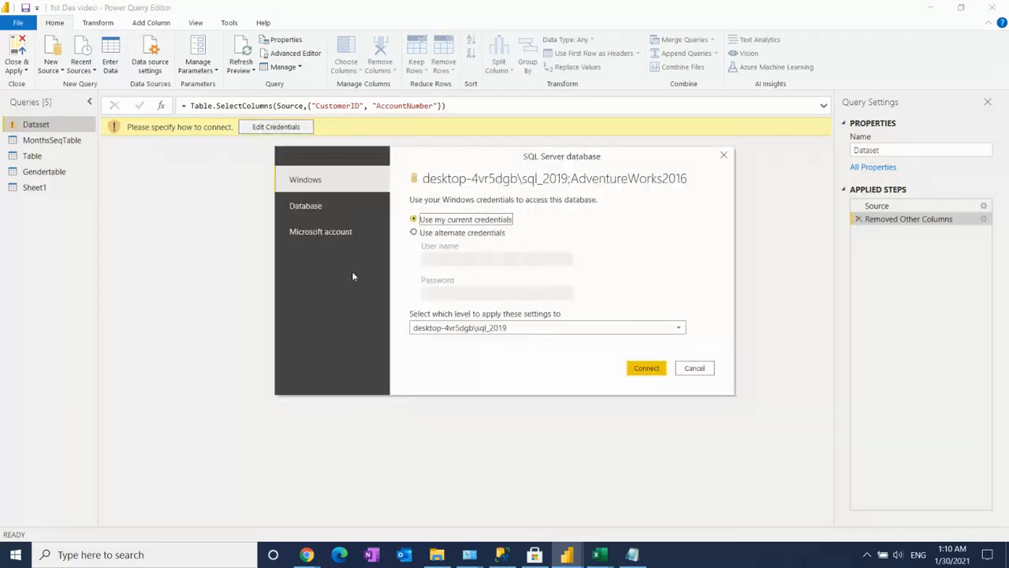
{"action": "left_click", "coordinate": [323, 213]}
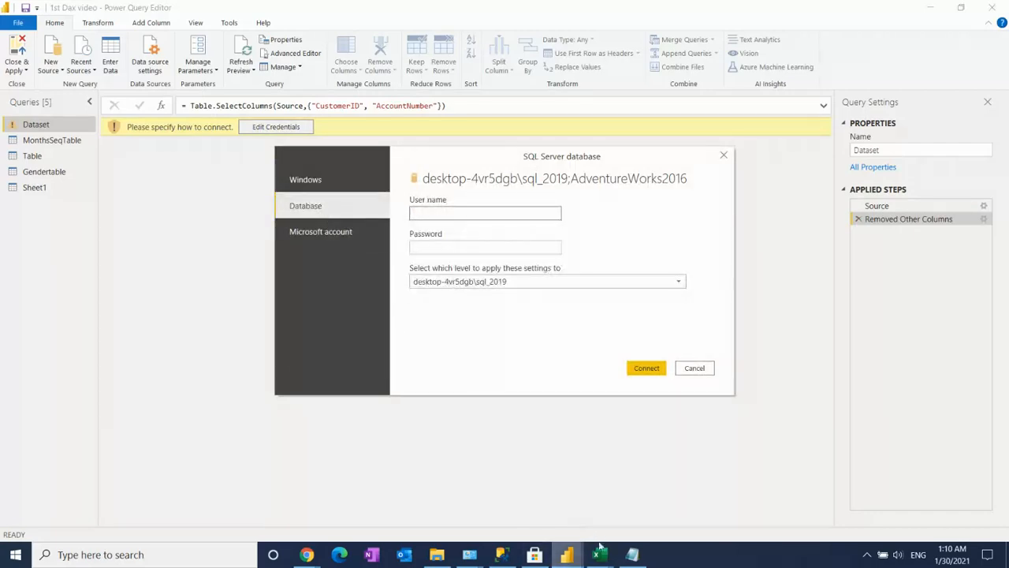
Step: Switch to SQL Server Management Studio and check the server name in the server's properties against the Power Query connection dialog
{"action": "left_click", "coordinate": [501, 555]}
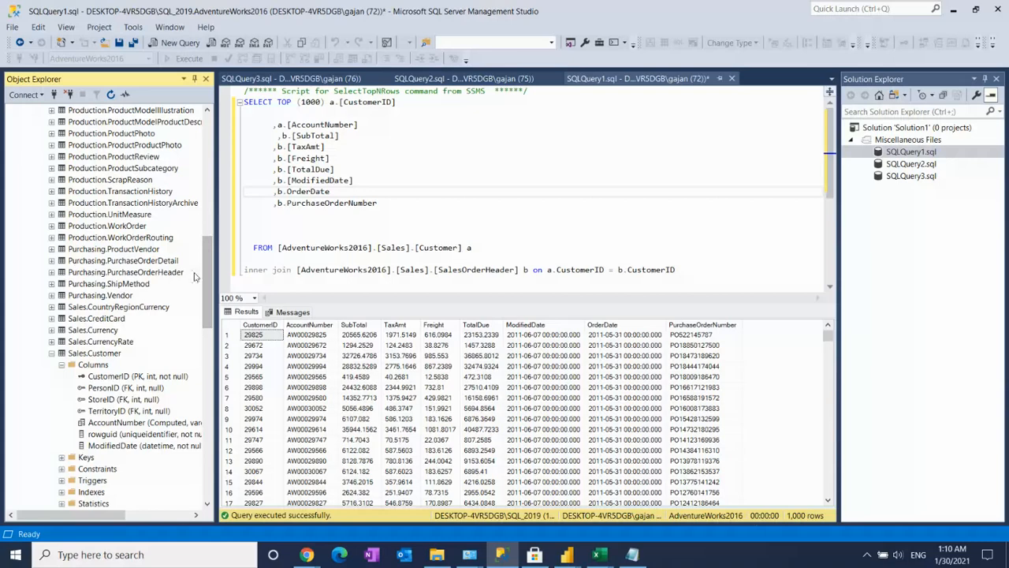
{"action": "left_click_drag", "start_coordinate": [207, 277], "coordinate": [212, 130]}
{"action": "right_click", "coordinate": [118, 111]}
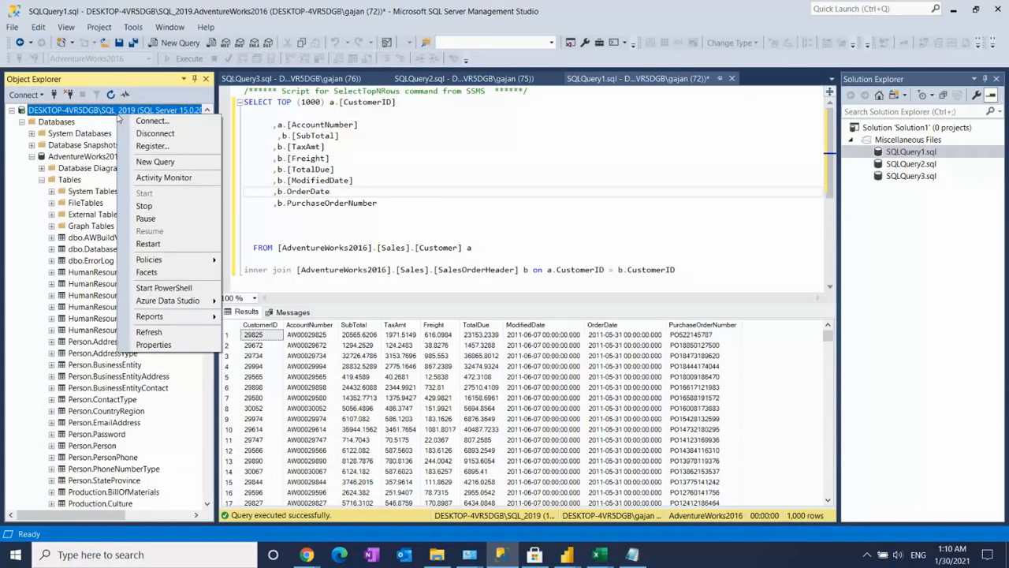
{"action": "left_click", "coordinate": [160, 347]}
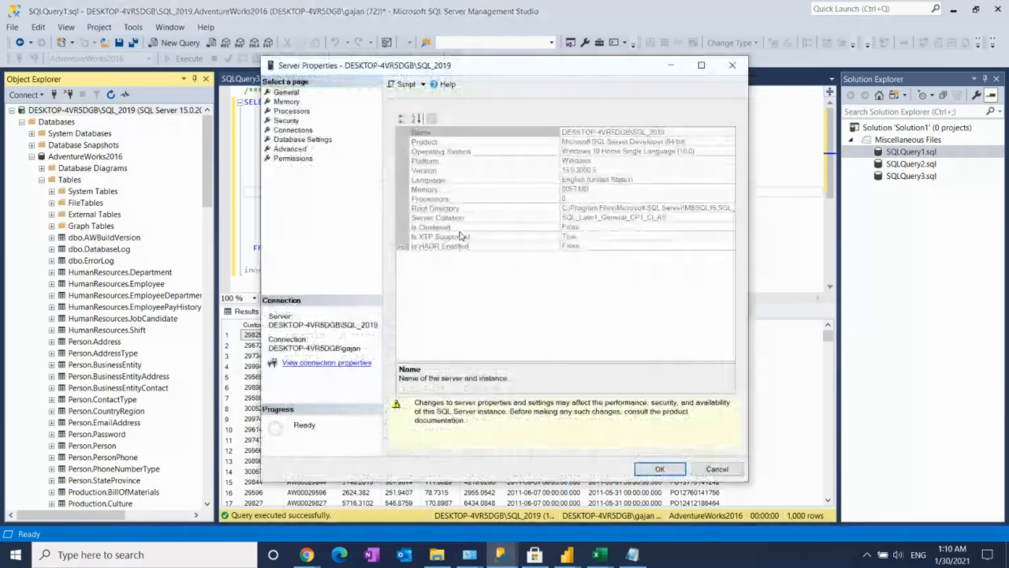
{"action": "left_click", "coordinate": [503, 129]}
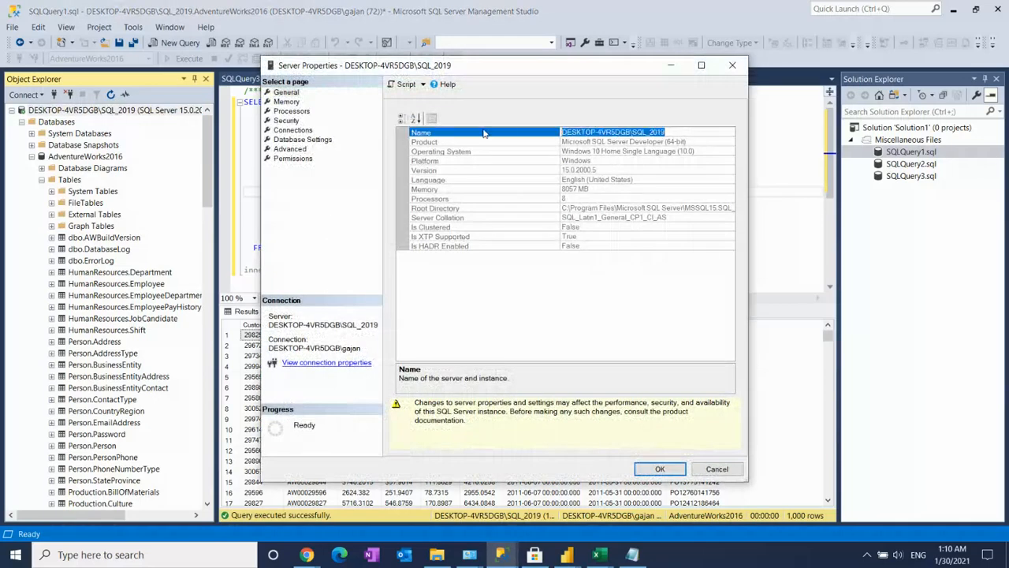
{"action": "left_click", "coordinate": [568, 554]}
{"action": "left_click", "coordinate": [631, 505]}
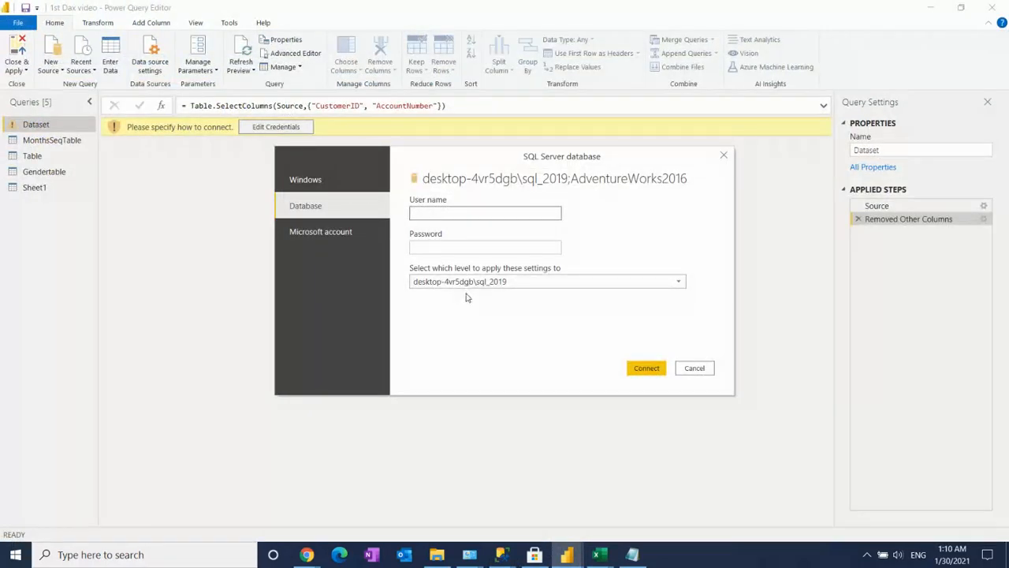
{"action": "key", "text": "alt+Tab"}
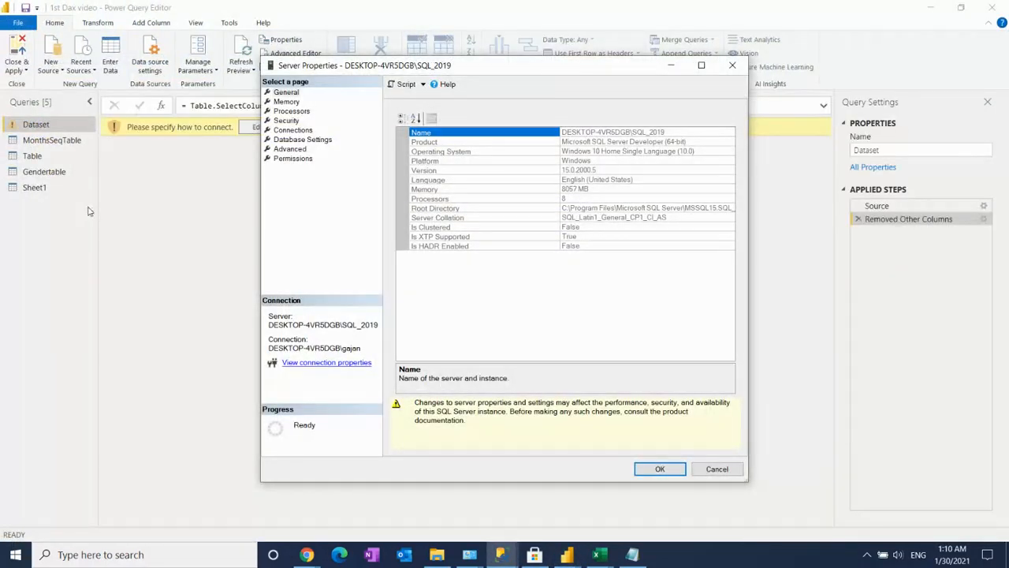
{"action": "left_click", "coordinate": [718, 470]}
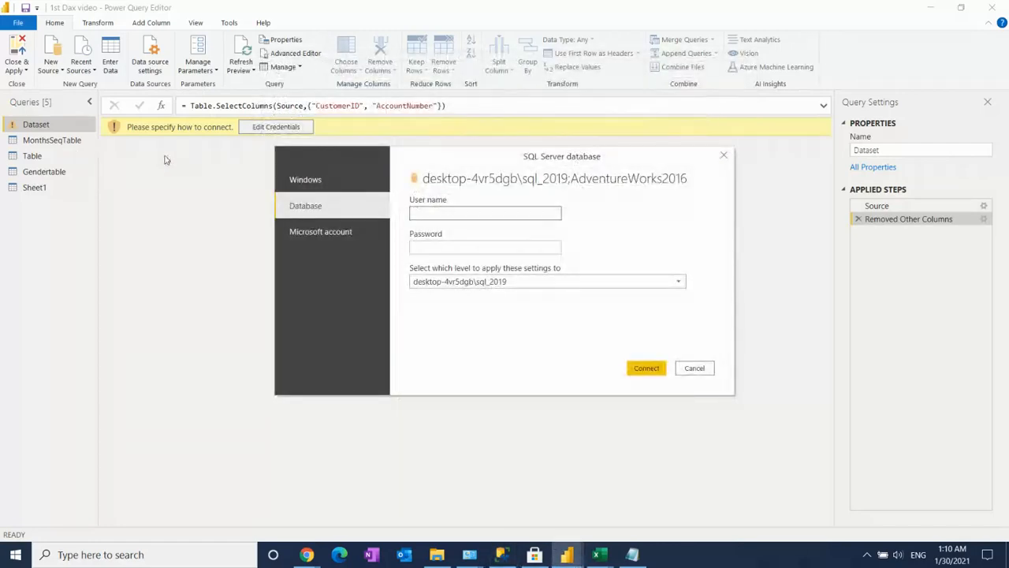
Step: Check the AdventureWorks2016 database in SQL Server Management Studio and return to Power Query Editor
{"action": "key", "text": "alt+Tab"}
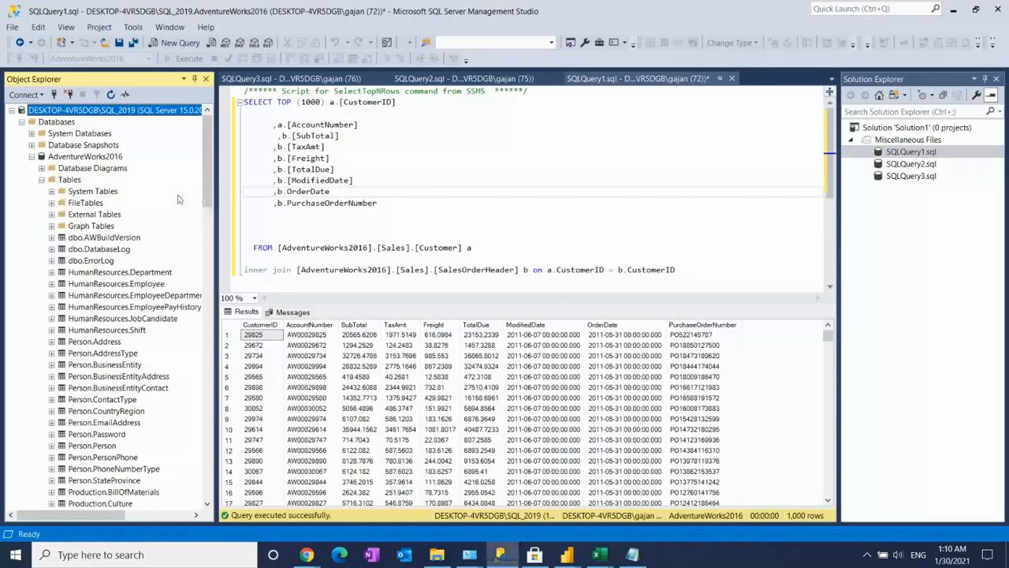
{"action": "left_click", "coordinate": [77, 160]}
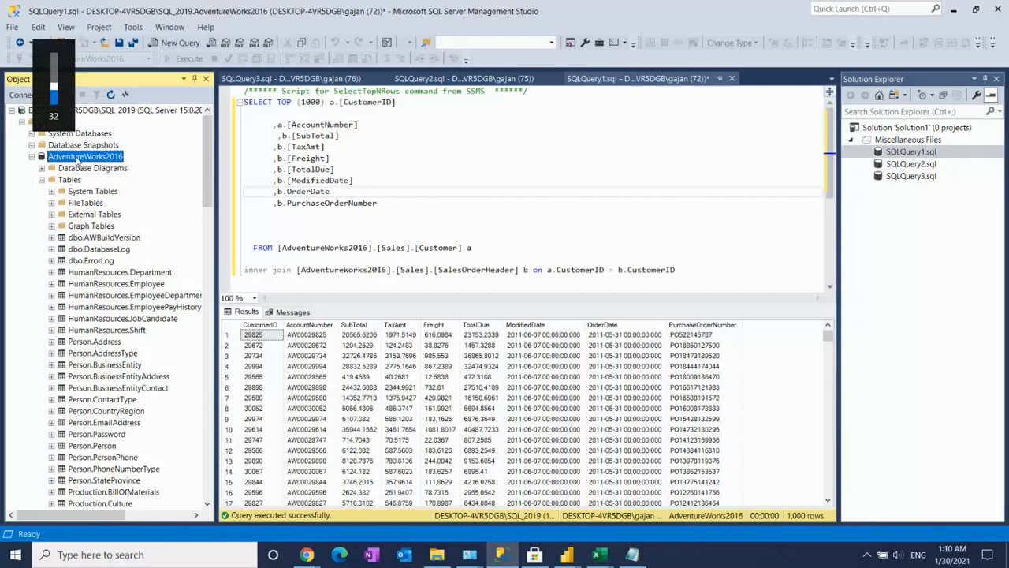
{"action": "key", "text": "alt+Tab"}
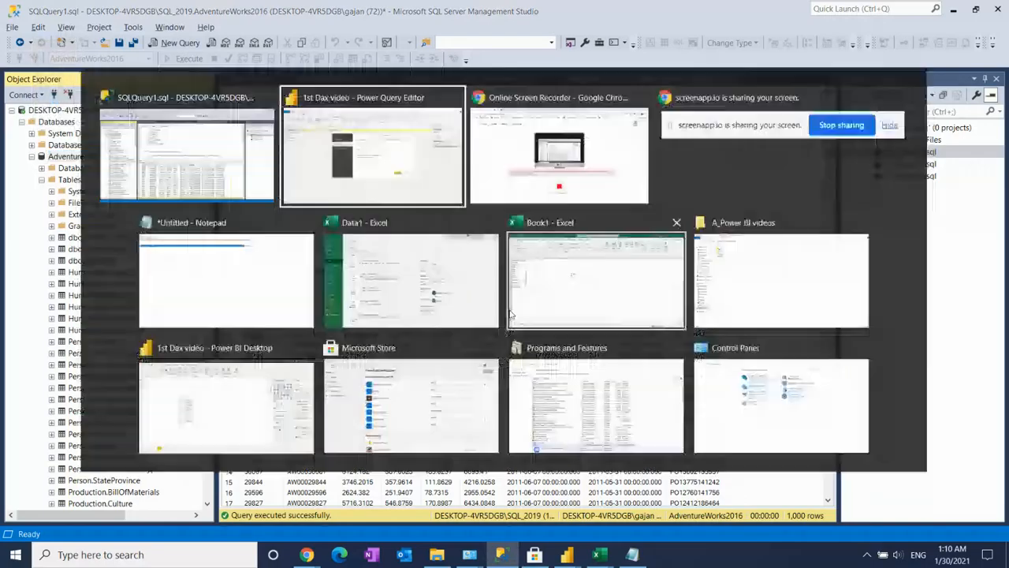
{"action": "left_click", "coordinate": [458, 211]}
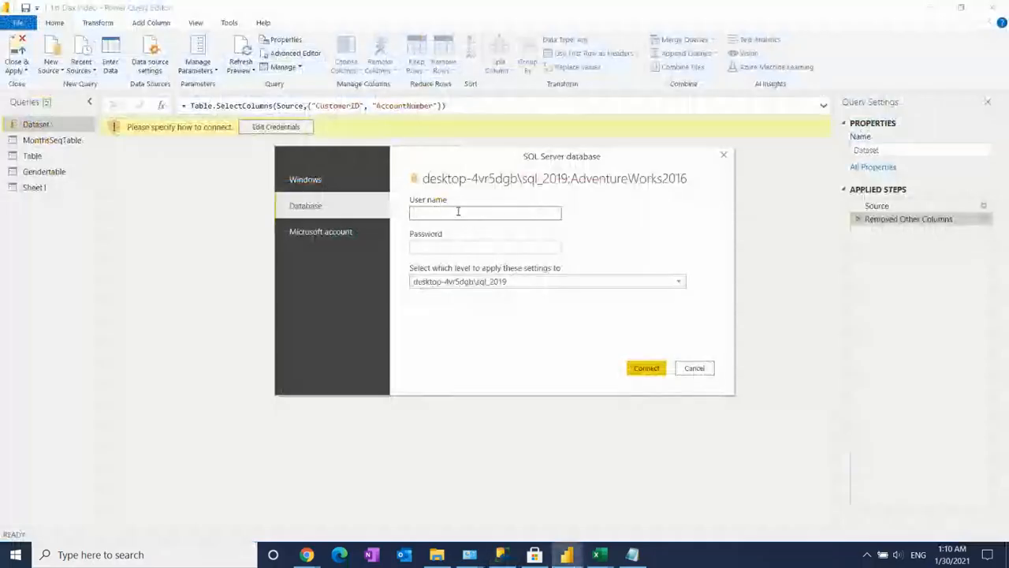
{"action": "type", "text": "dbname"}
{"action": "key", "text": "BackSpace"}
{"action": "key", "text": "BackSpace"}
{"action": "key", "text": "BackSpace"}
{"action": "key", "text": "BackSpace"}
{"action": "key", "text": "BackSpace"}
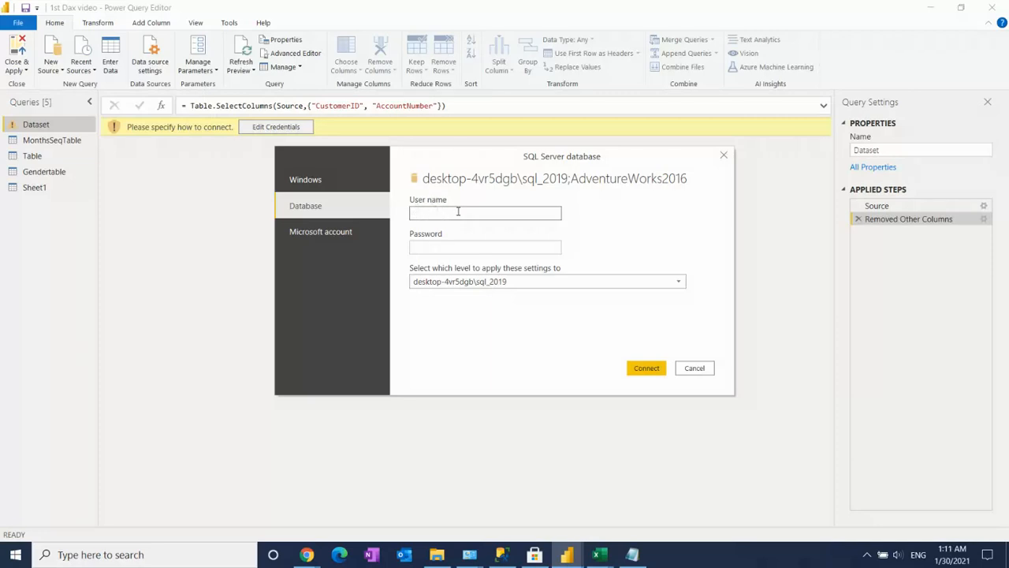
Step: Enter the user name sa and the database password, and connect to the SQL Server database
{"action": "key", "text": "Tab"}
{"action": "type", "text": "••••"}
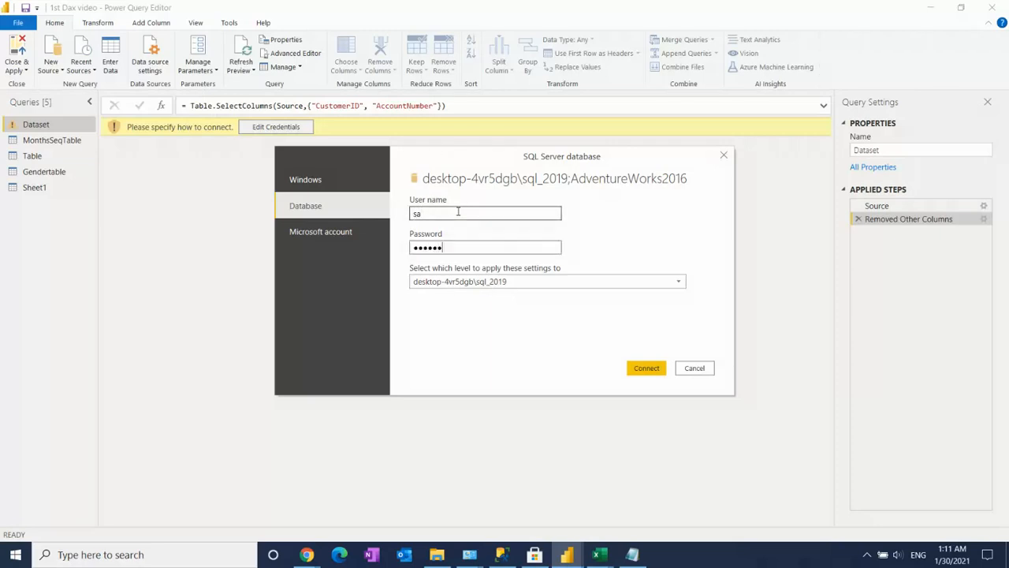
{"action": "type", "text": "•"}
{"action": "left_click", "coordinate": [640, 368]}
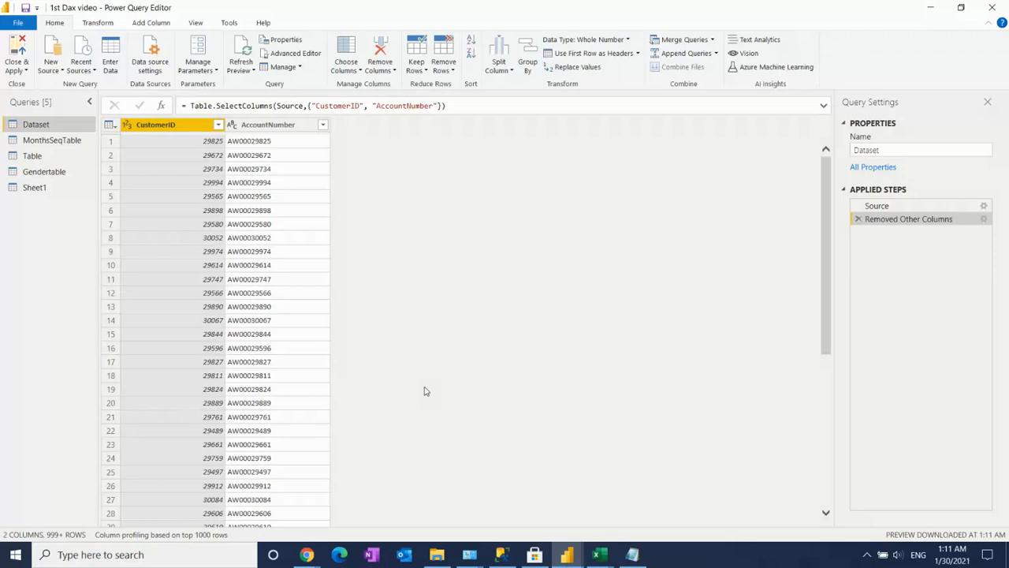
Step: Delete the Removed Other Columns step from the Dataset query and check the remaining code in the Advanced Editor
{"action": "left_click", "coordinate": [360, 71]}
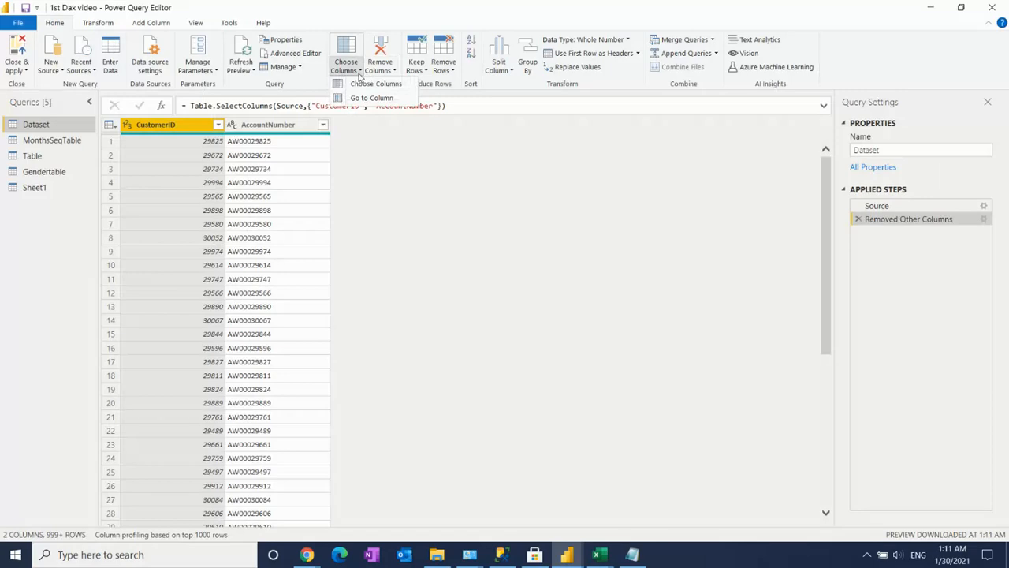
{"action": "left_click", "coordinate": [472, 221]}
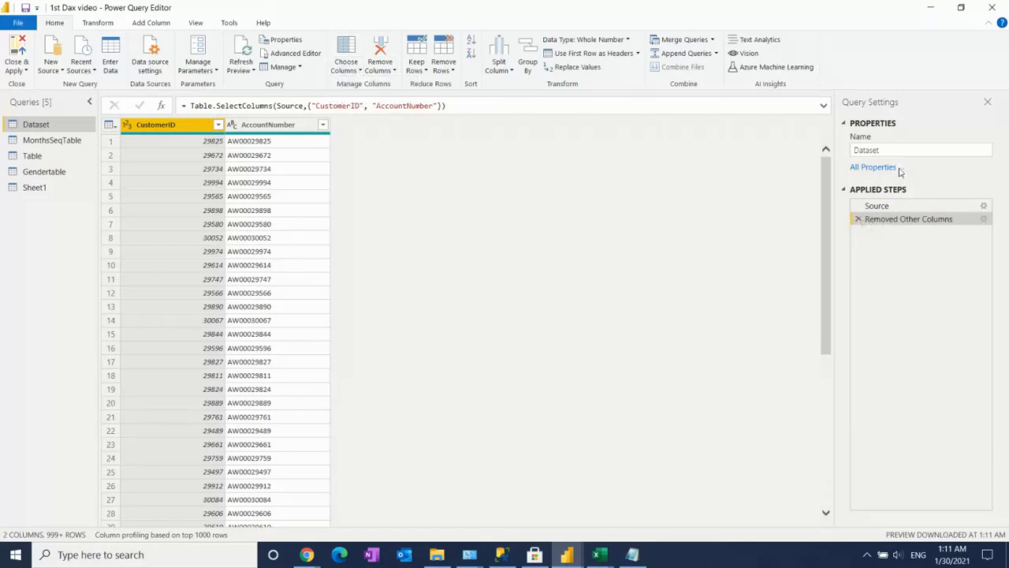
{"action": "left_click", "coordinate": [859, 219]}
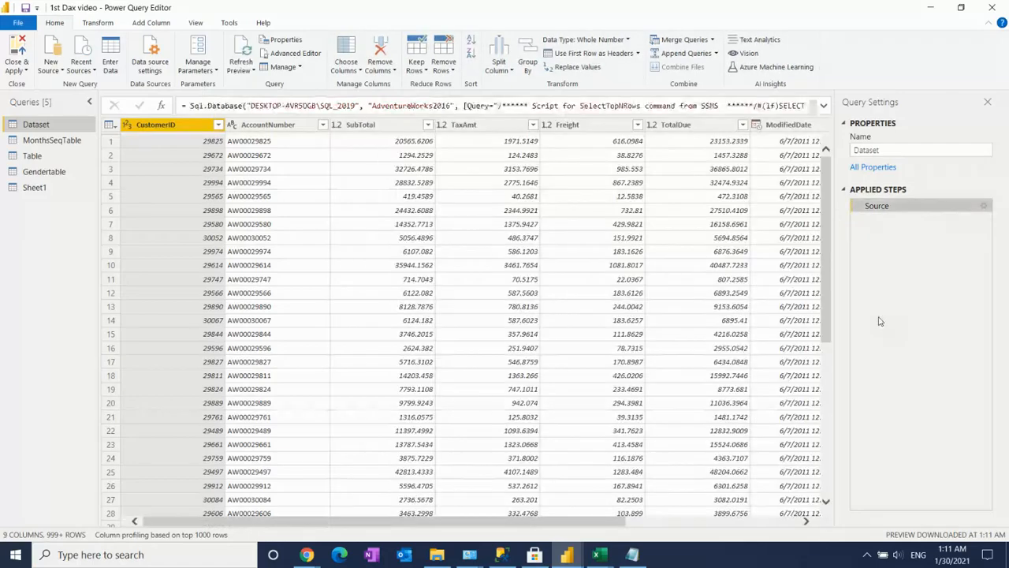
{"action": "left_click_drag", "start_coordinate": [332, 527], "coordinate": [260, 498]}
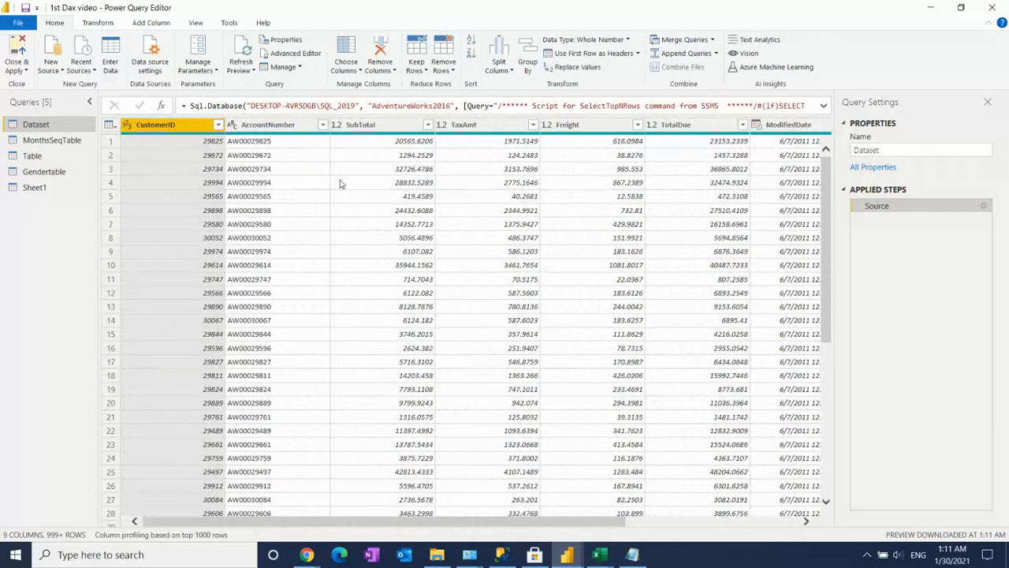
{"action": "left_click", "coordinate": [295, 52]}
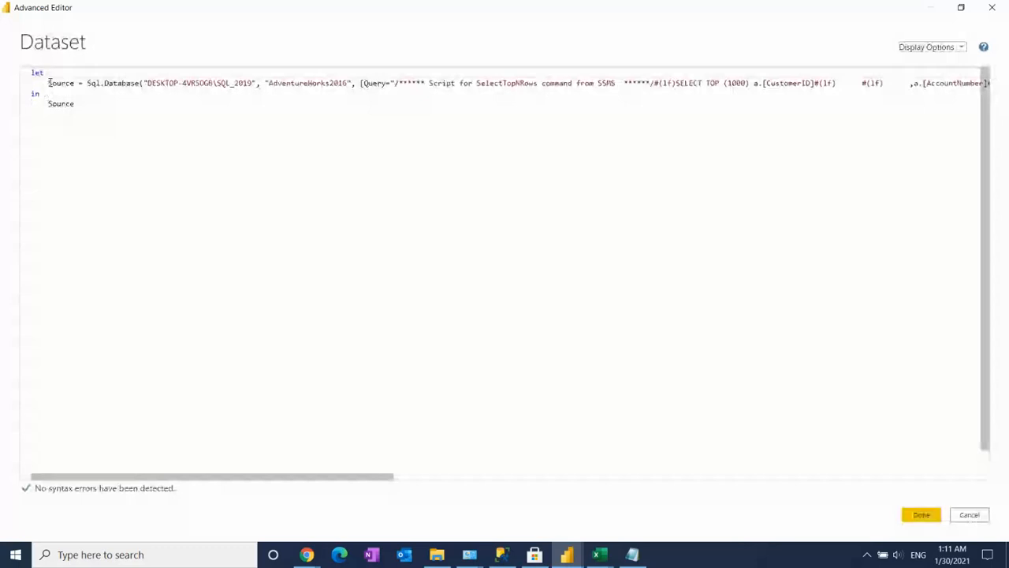
{"action": "left_click", "coordinate": [924, 517]}
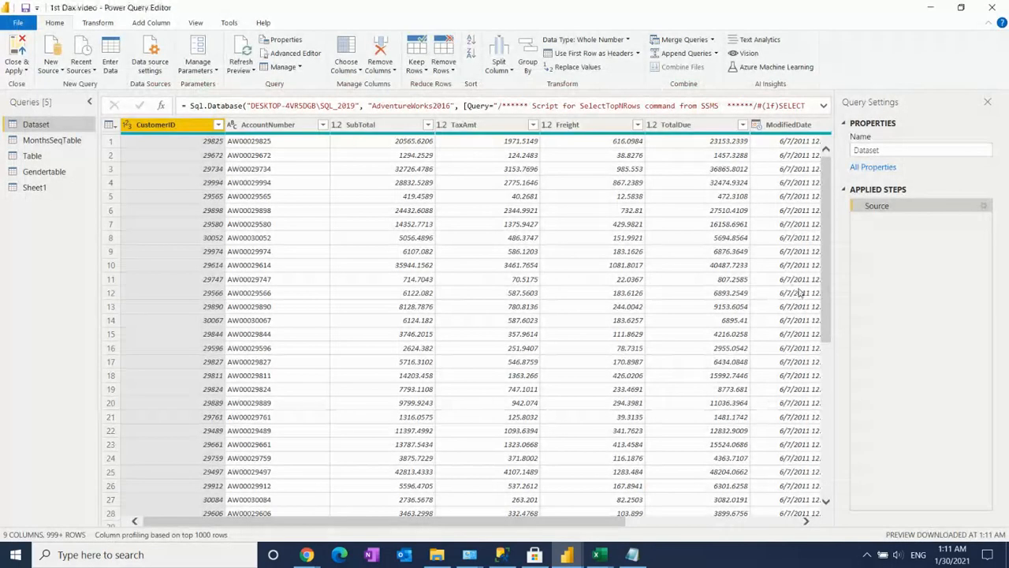
Step: Remove the CustomerID, AccountNumber and SubTotal columns from the Dataset query
{"action": "left_click", "coordinate": [256, 132], "text": "ctrl"}
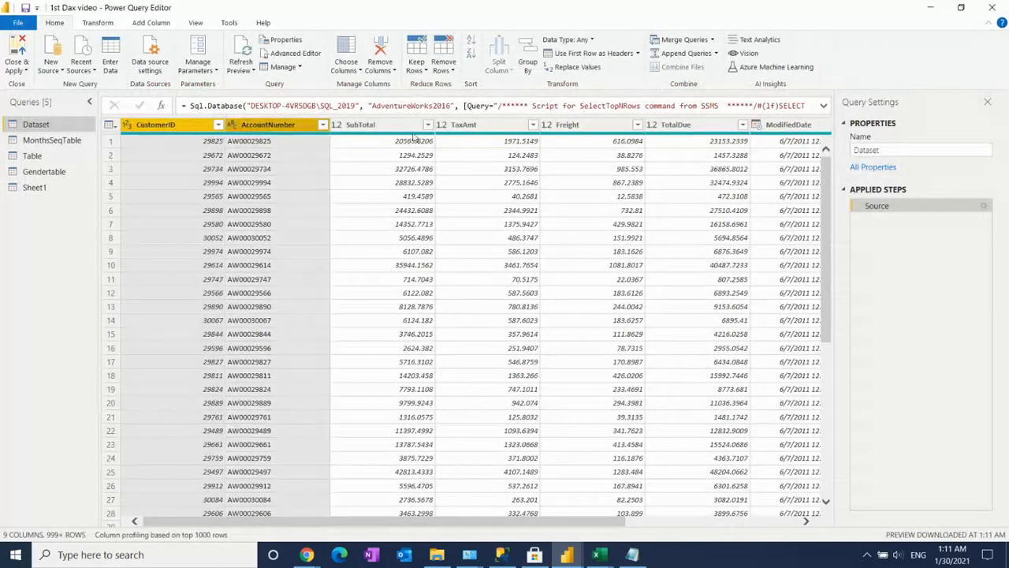
{"action": "left_click", "coordinate": [401, 133], "text": "ctrl"}
{"action": "left_click", "coordinate": [389, 71]}
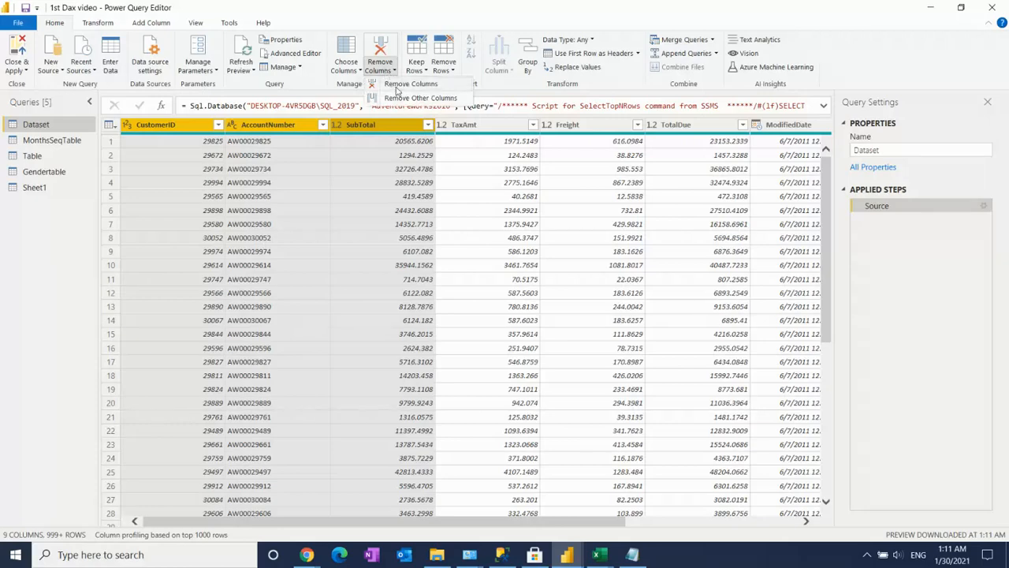
{"action": "left_click", "coordinate": [404, 83]}
Step: Keep only the Freight column by removing all other columns from the Dataset query
{"action": "left_click", "coordinate": [286, 124]}
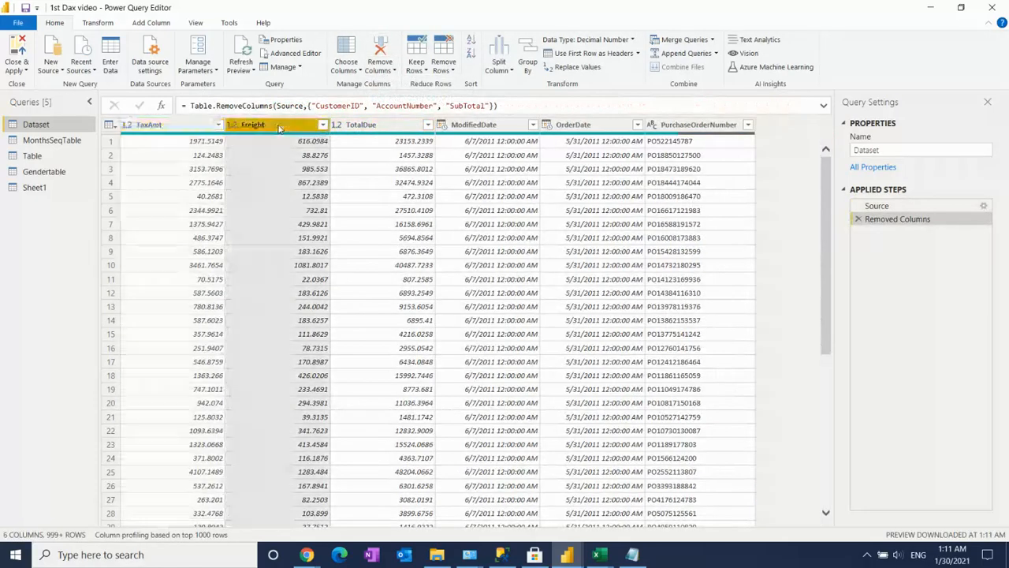
{"action": "left_click", "coordinate": [394, 71]}
{"action": "left_click", "coordinate": [407, 98]}
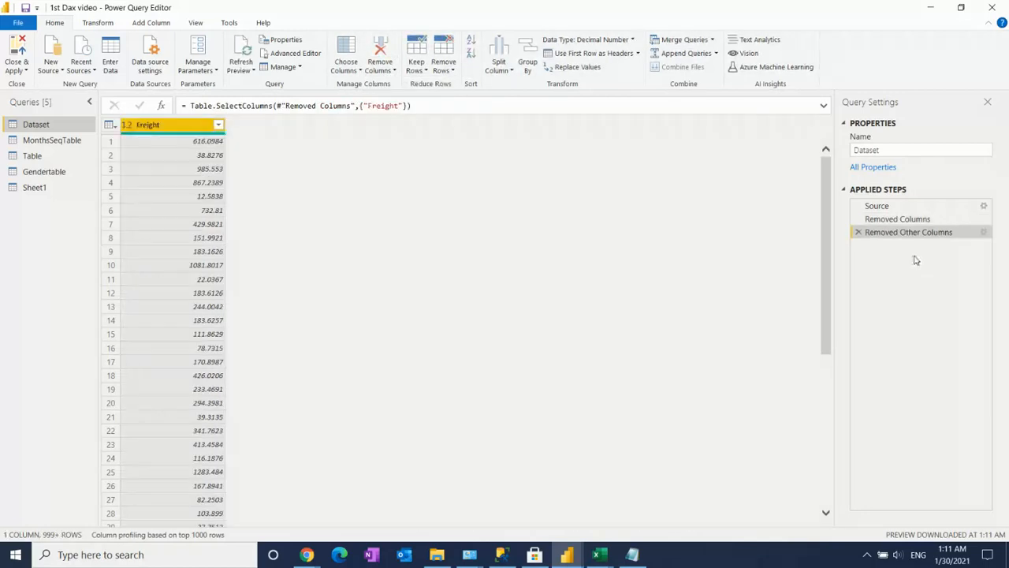
Step: Examine the Dataset query's code in the Advanced Editor, including the server and database names in the Source line
{"action": "left_click", "coordinate": [292, 54]}
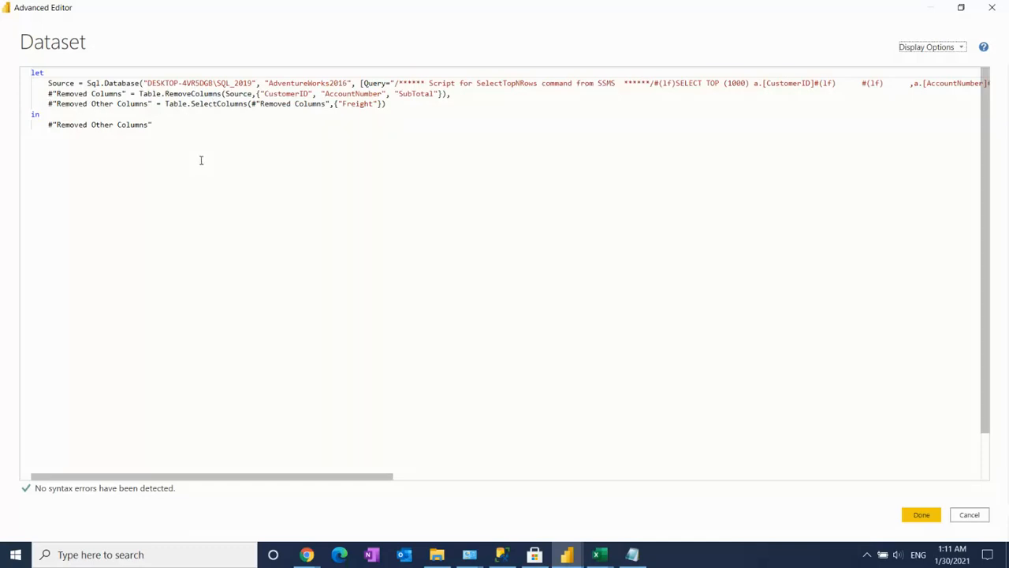
{"action": "key", "text": "ctrl+a"}
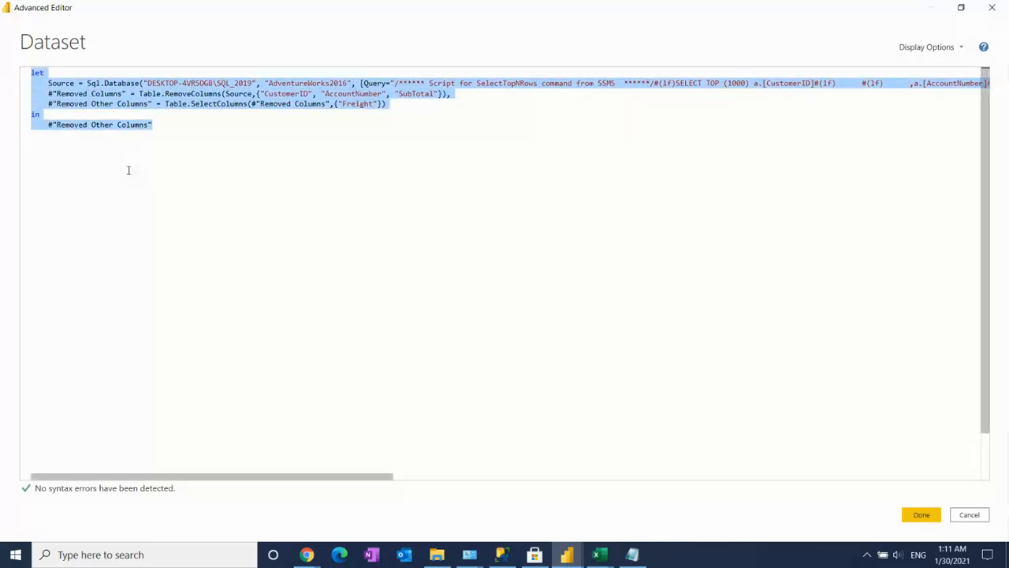
{"action": "left_click", "coordinate": [172, 181]}
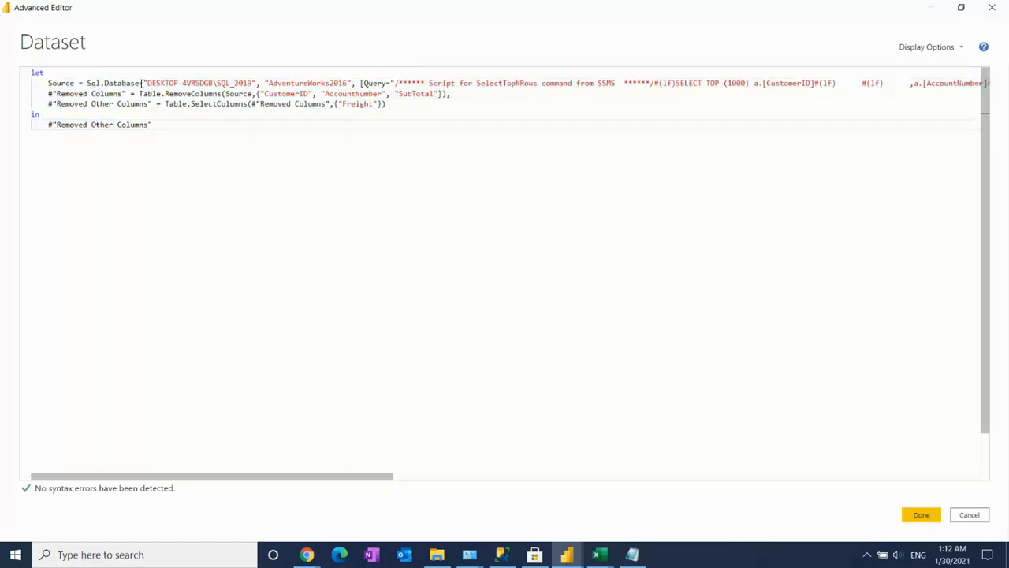
{"action": "left_click_drag", "start_coordinate": [147, 82], "coordinate": [349, 82]}
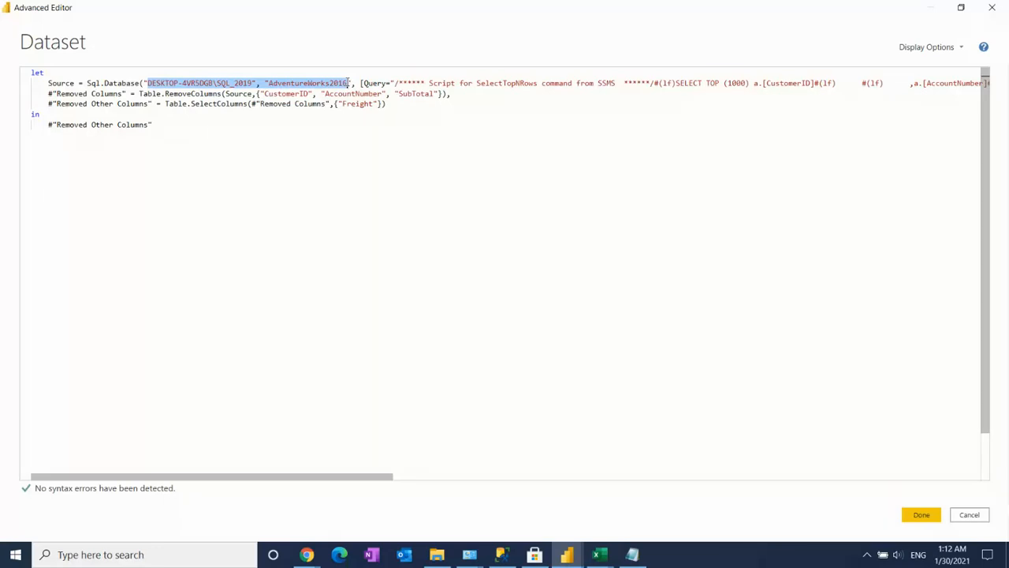
{"action": "left_click", "coordinate": [188, 82]}
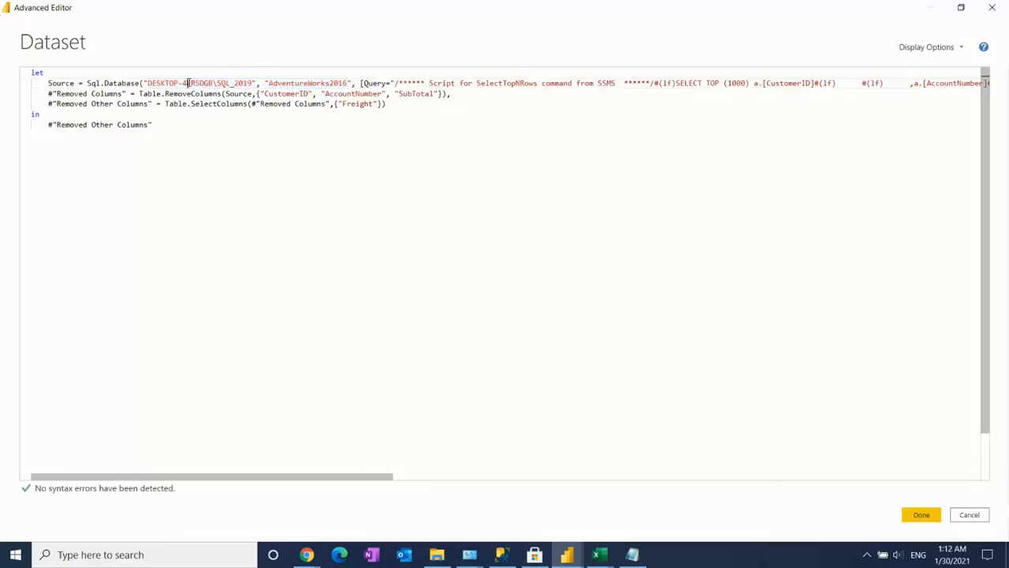
{"action": "double_click", "coordinate": [295, 83]}
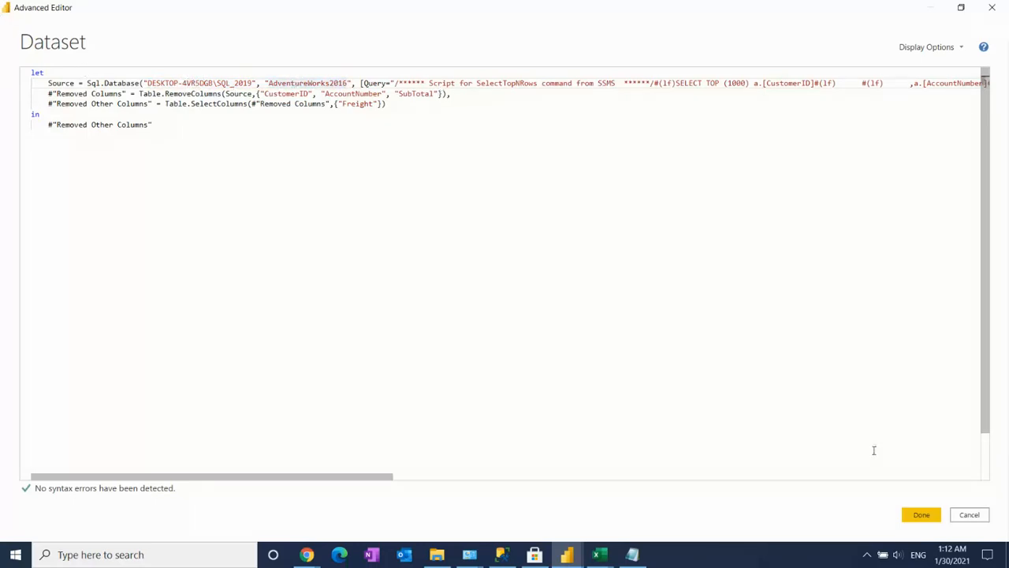
{"action": "left_click", "coordinate": [918, 522]}
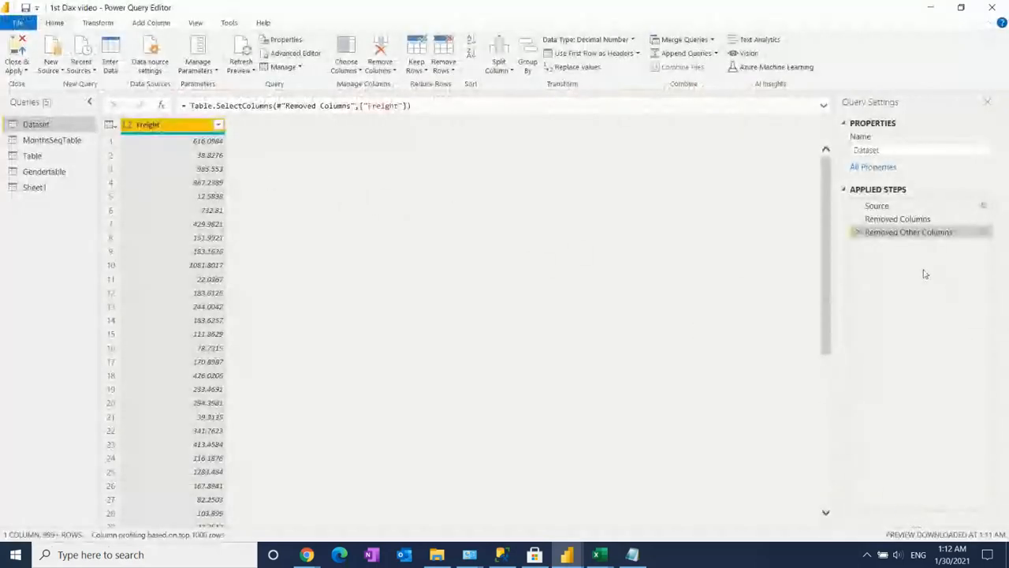
Step: Delete the Removed Other Columns and Removed Columns steps, leaving only the Source step in the Dataset query
{"action": "left_click", "coordinate": [857, 232]}
{"action": "left_click", "coordinate": [858, 220]}
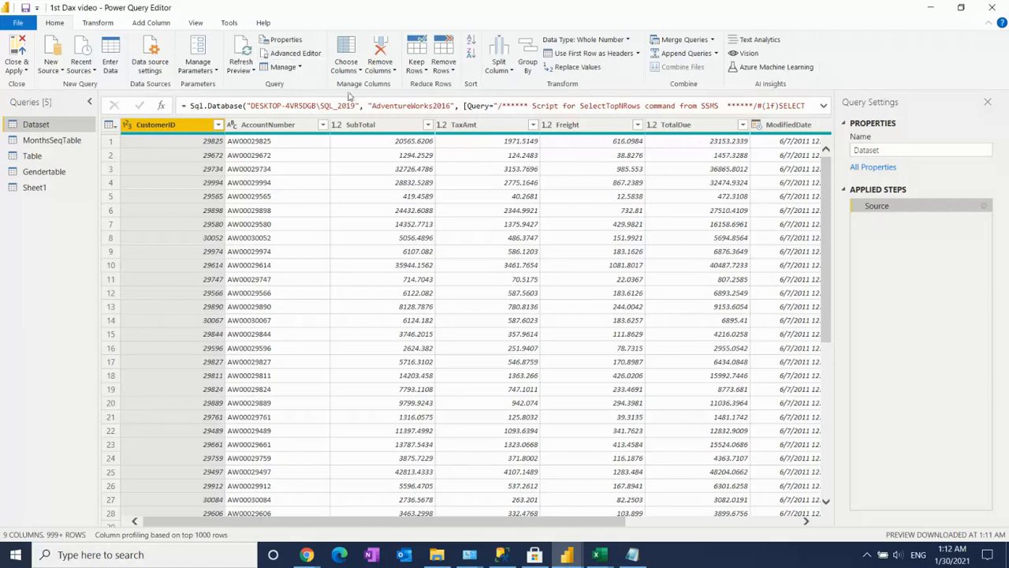
{"action": "left_click", "coordinate": [382, 73]}
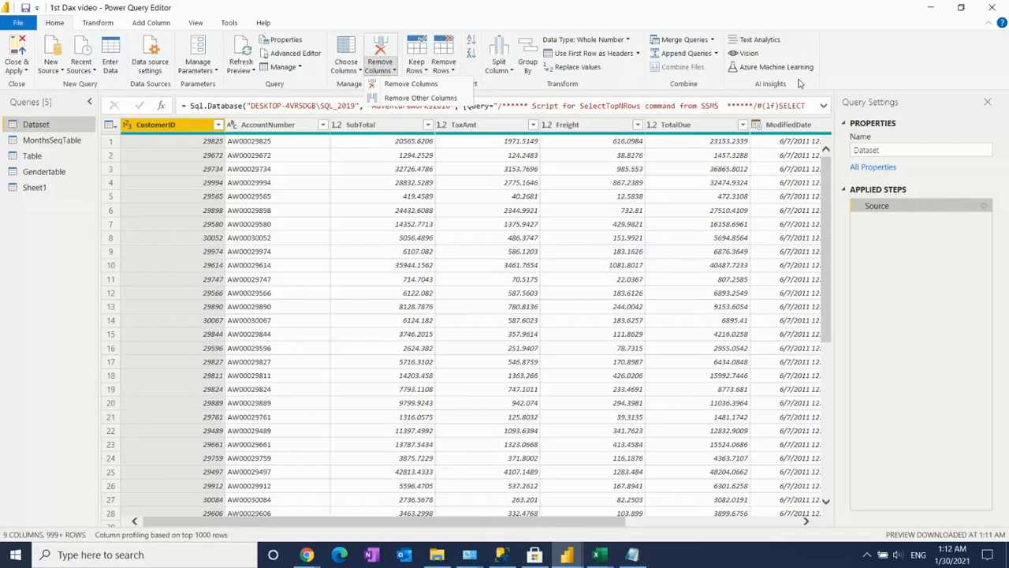
{"action": "left_click", "coordinate": [375, 314]}
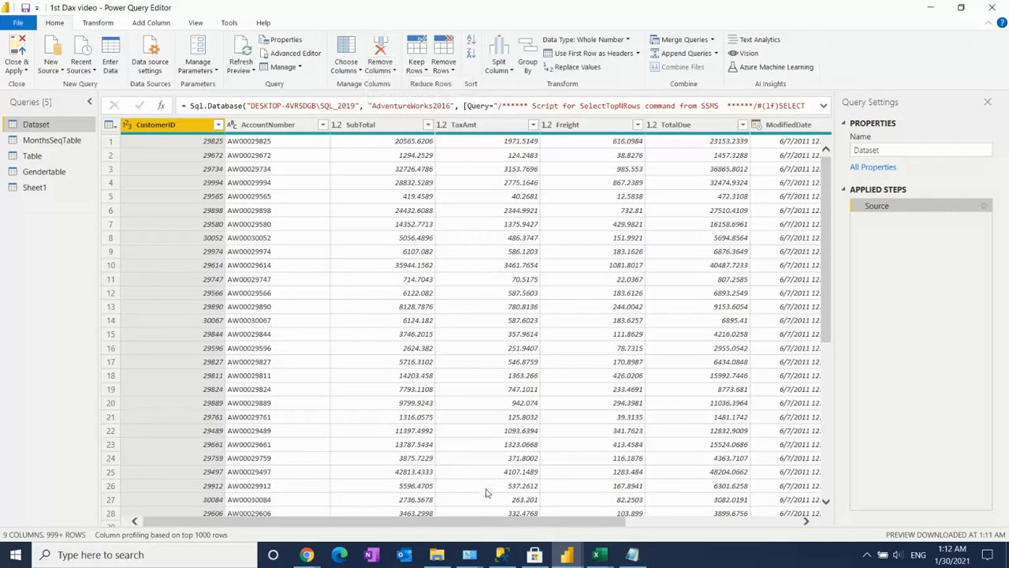